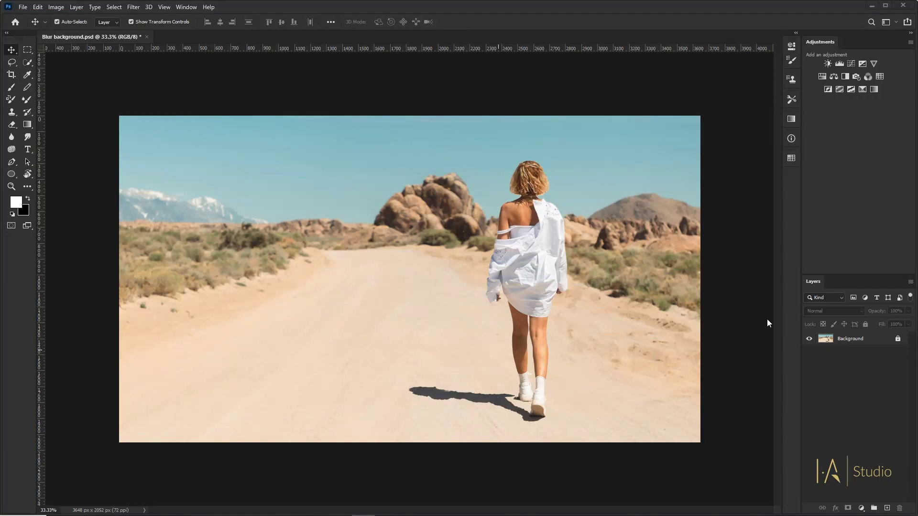
Duplicate the Background layer, hide the original, and keep Background copy selected
left_click(852, 340)
key("ctrl+j")
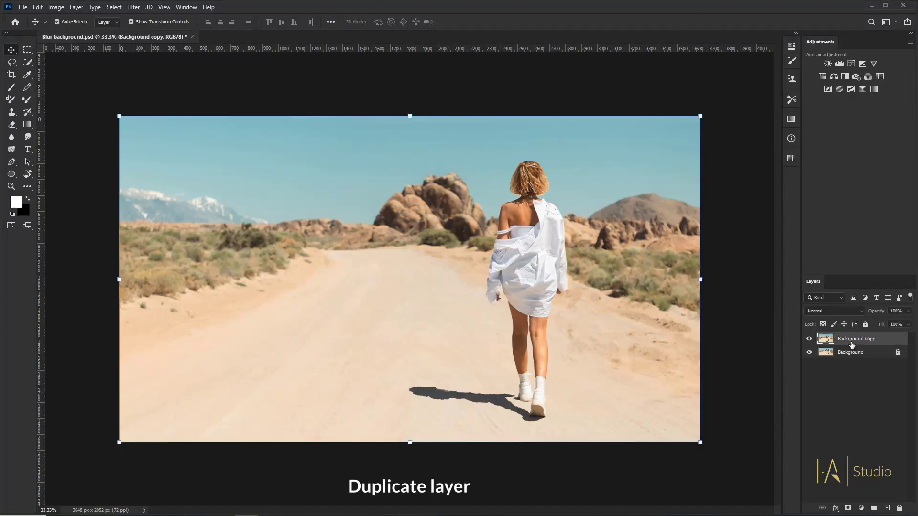
left_click(758, 362)
left_click(809, 352)
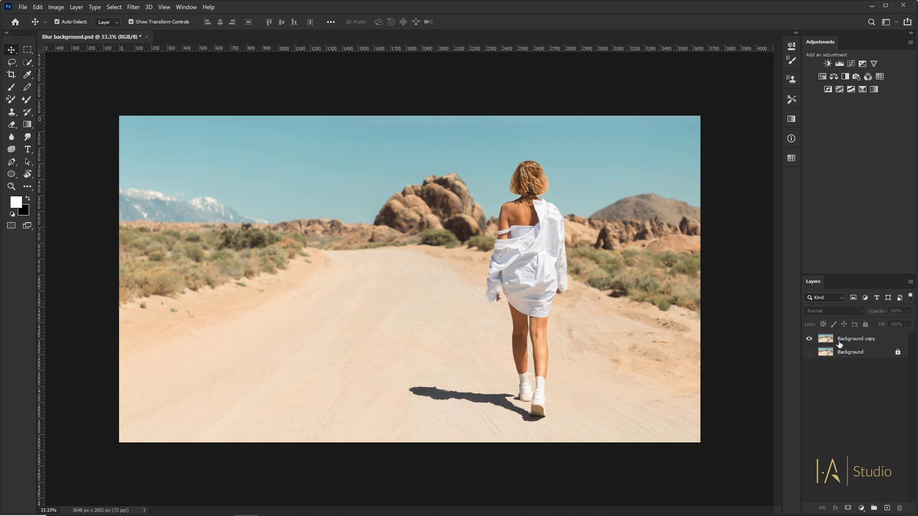
left_click(841, 343)
left_click(115, 8)
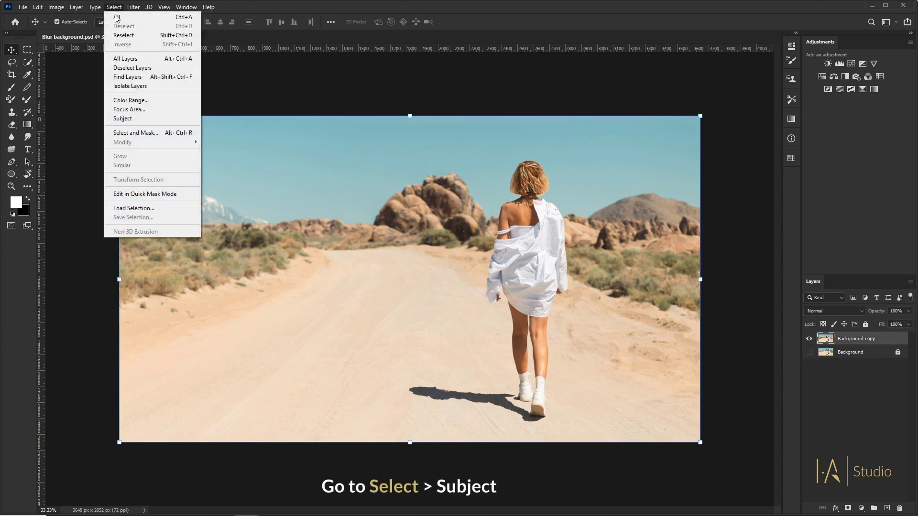
Select the walking woman with Select Subject and invert it to select the background
left_click(141, 119)
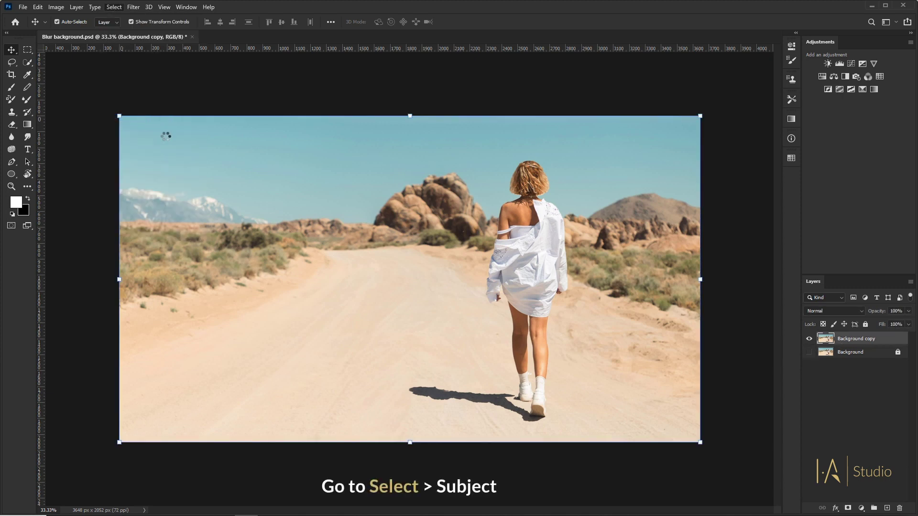
key("ctrl+shift+i")
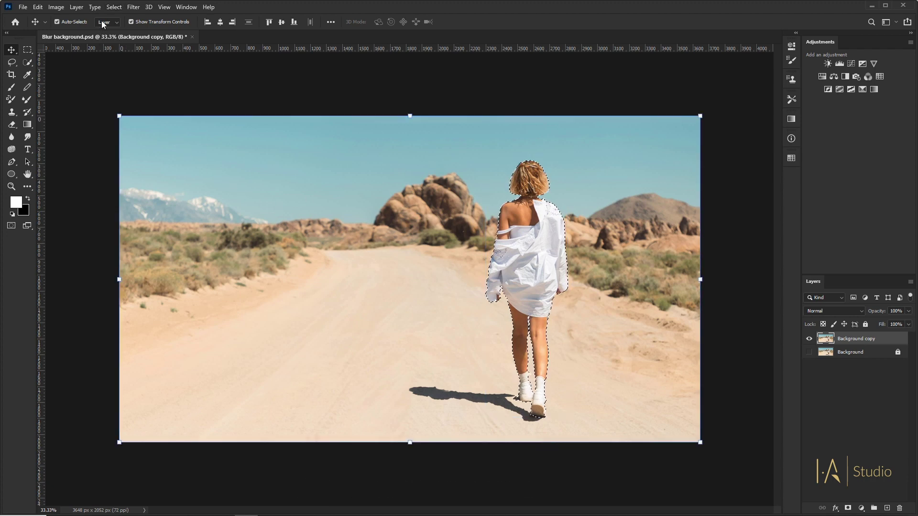
left_click(132, 7)
mouse_move(148, 124)
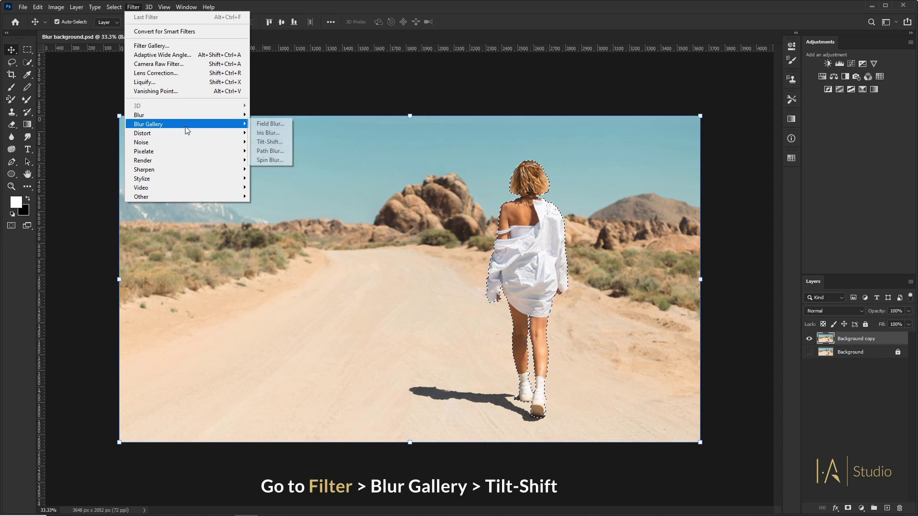
Apply a High Quality Tilt-Shift blur of about 30 px, with the focus band at the woman's feet
left_click(277, 142)
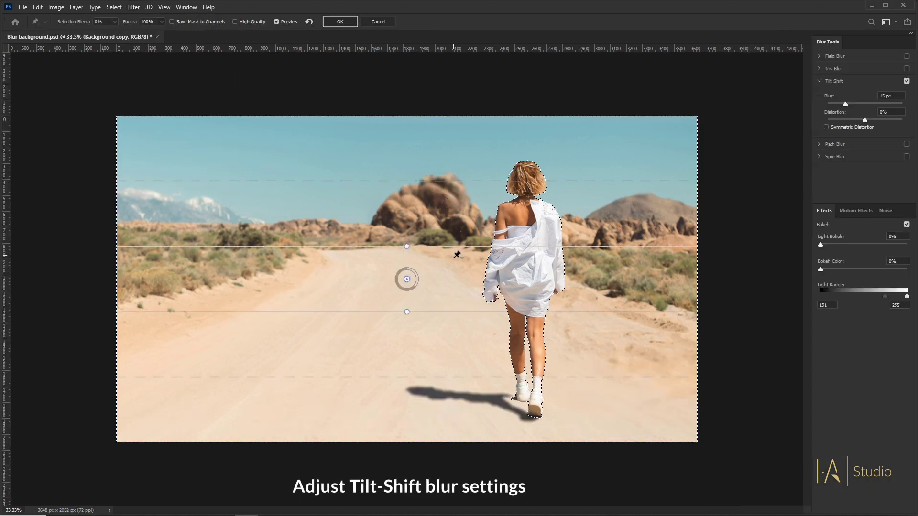
left_click_drag(407, 279, 526, 329)
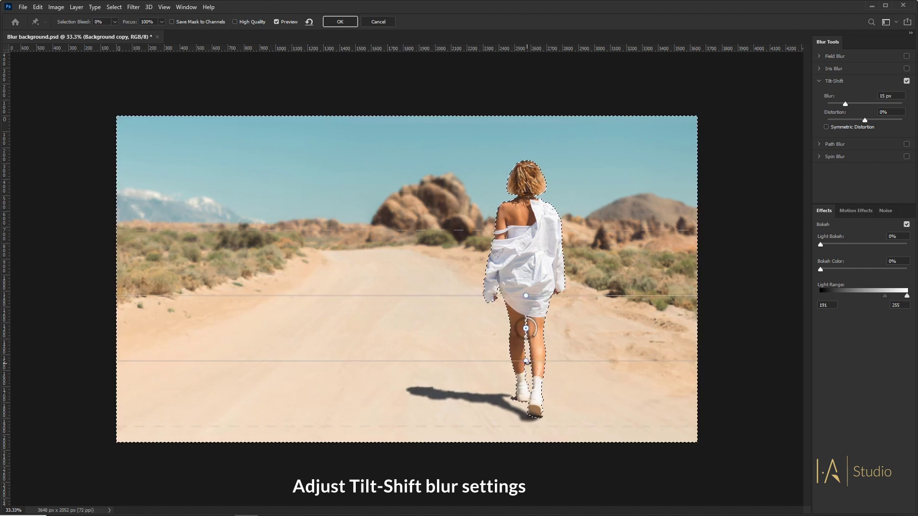
left_click_drag(526, 338, 527, 412)
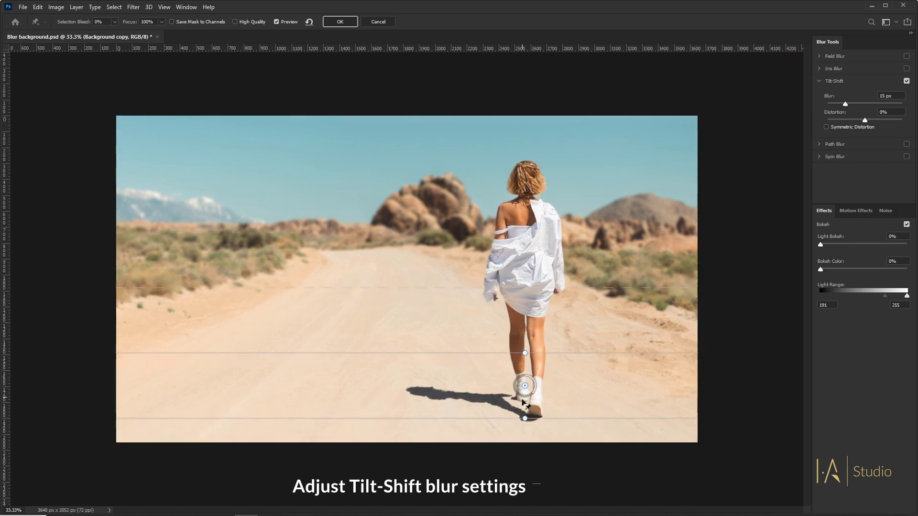
left_click_drag(523, 310, 523, 300)
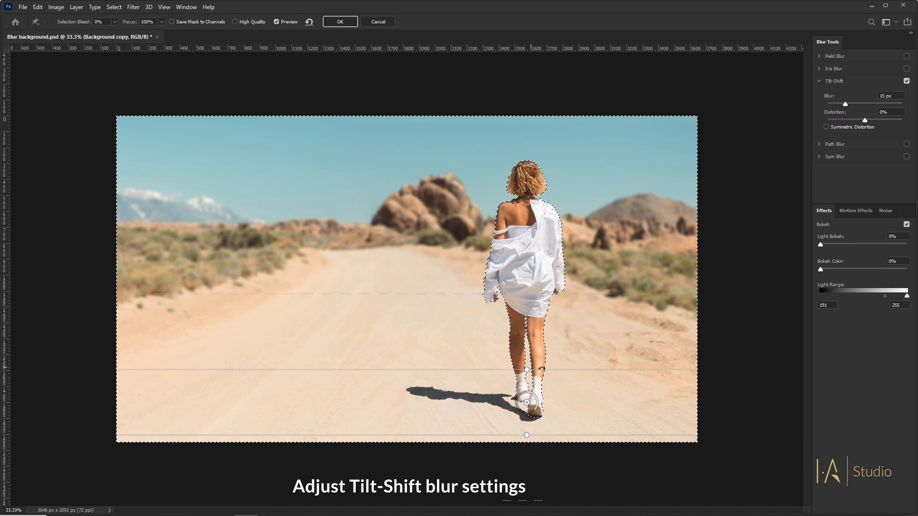
left_click_drag(560, 369, 560, 361)
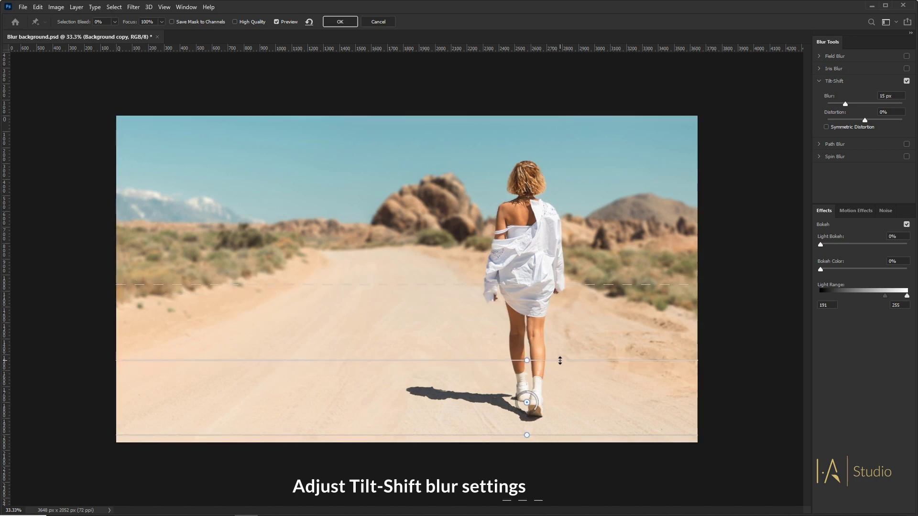
mouse_move(537, 406)
left_mouse_down()
mouse_move(520, 403)
mouse_move(525, 413)
left_mouse_up()
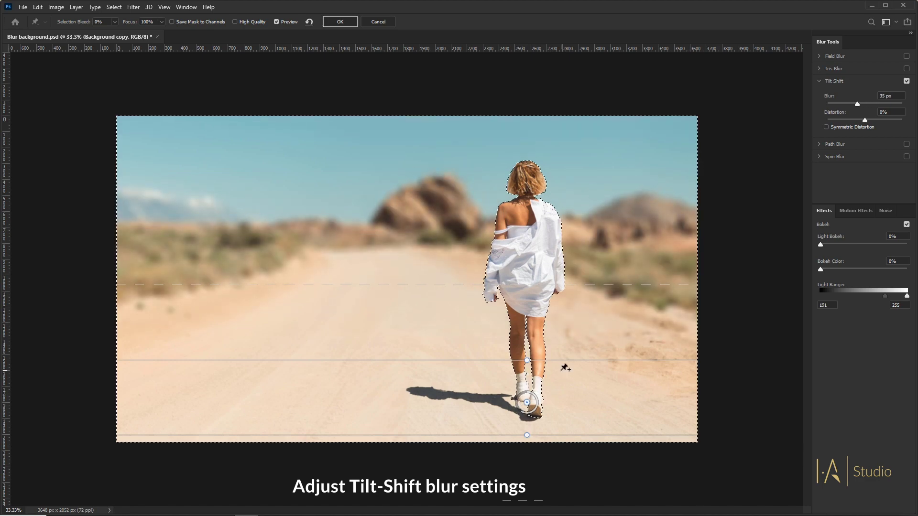
mouse_move(562, 360)
left_mouse_down()
mouse_move(562, 382)
mouse_move(562, 374)
left_mouse_up()
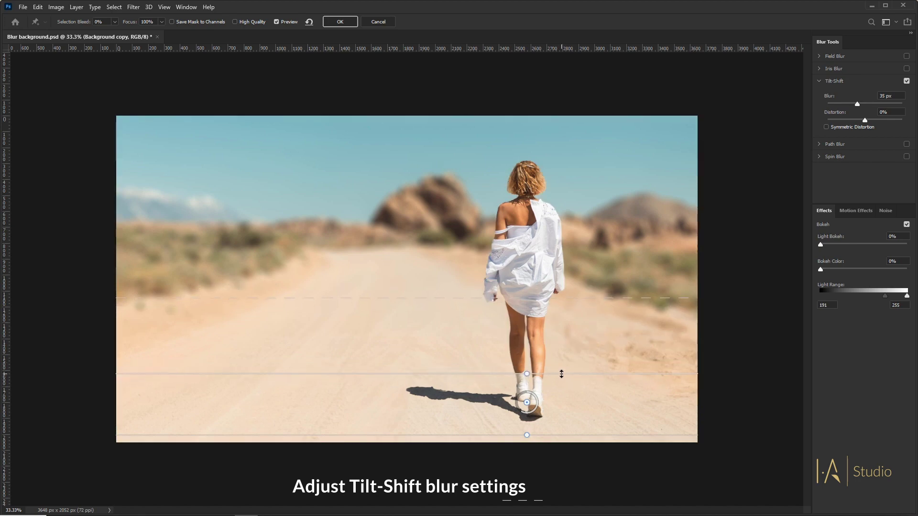
left_click_drag(529, 405, 525, 416)
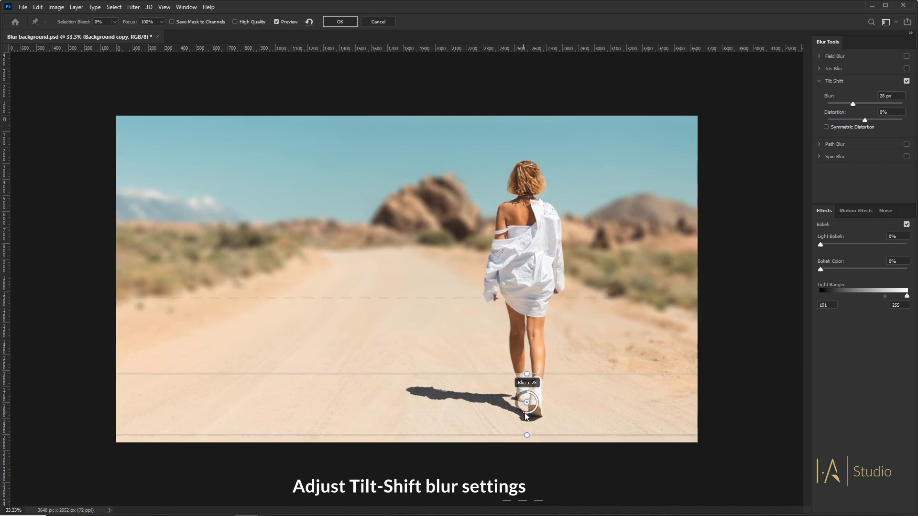
left_click_drag(524, 416, 524, 414)
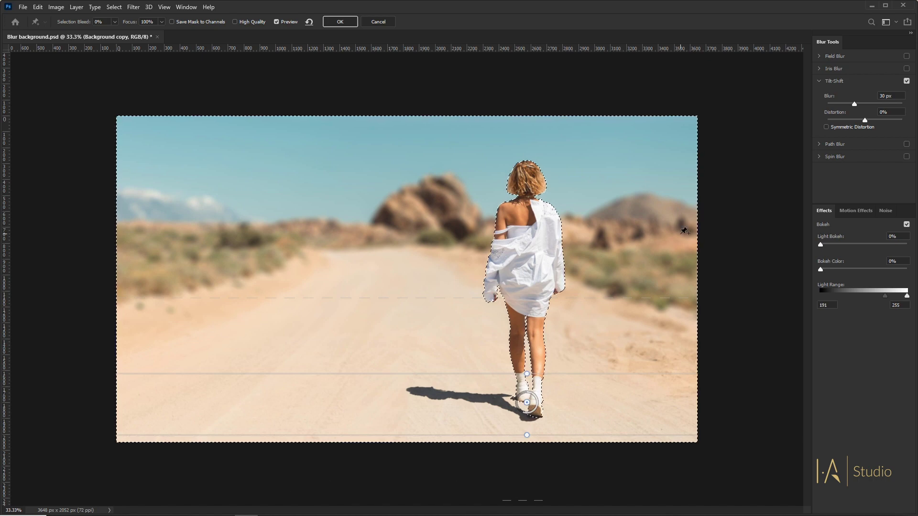
left_click(237, 21)
Apply the tilt-shift blur, clear the selection, and select the Background copy layer
left_click(338, 22)
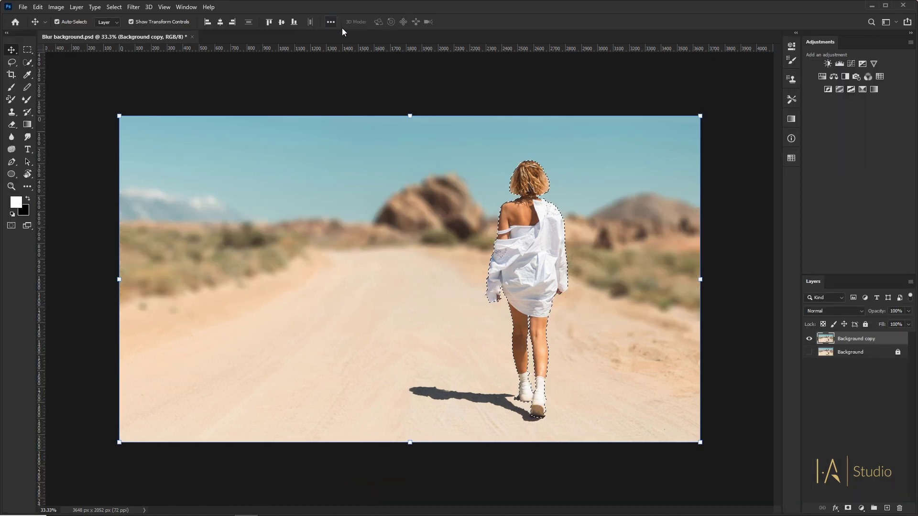
key("ctrl+d")
left_click(609, 233)
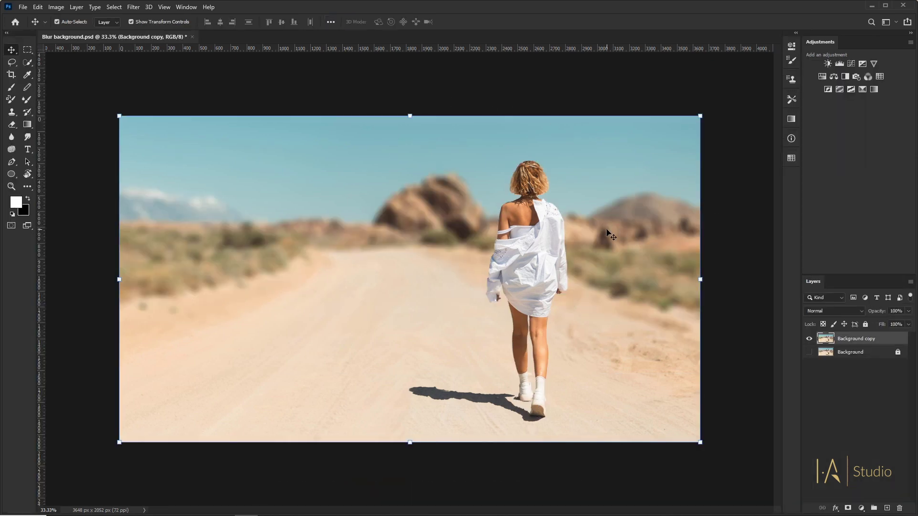
Copy the subject-selected woman onto Layer 1, toggling the blurred layer to check
left_click(113, 7)
left_click(149, 117)
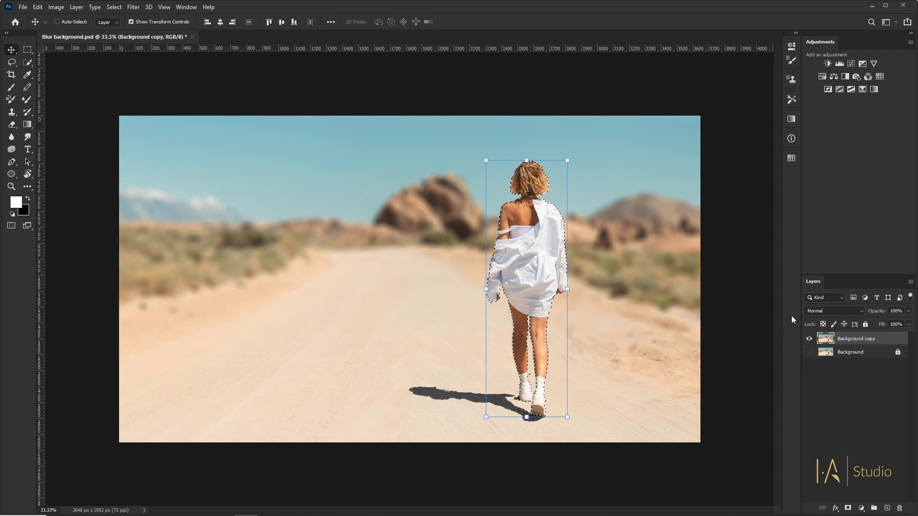
key("ctrl+j")
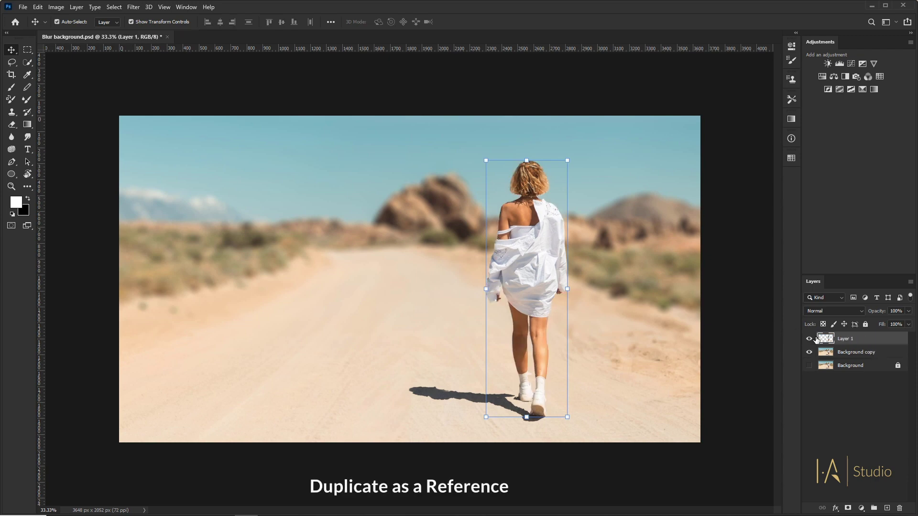
left_click(809, 353)
left_click(810, 352)
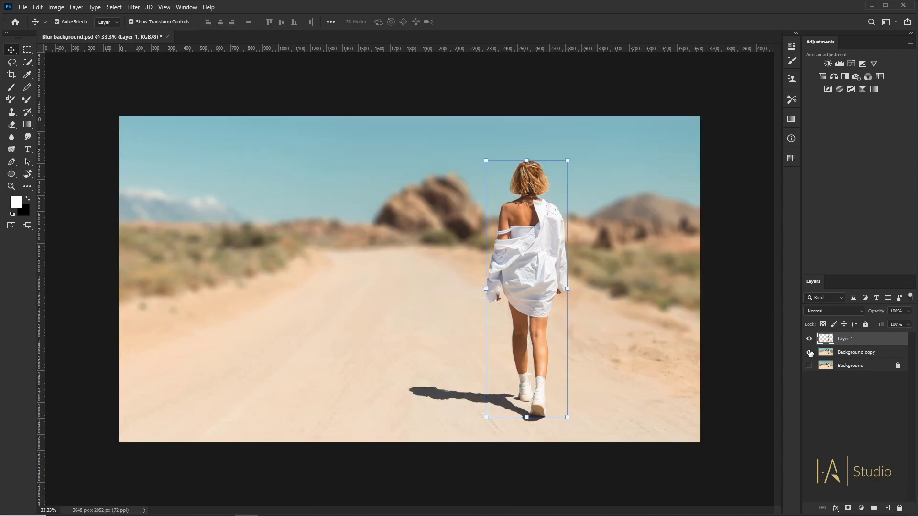
left_click(754, 319)
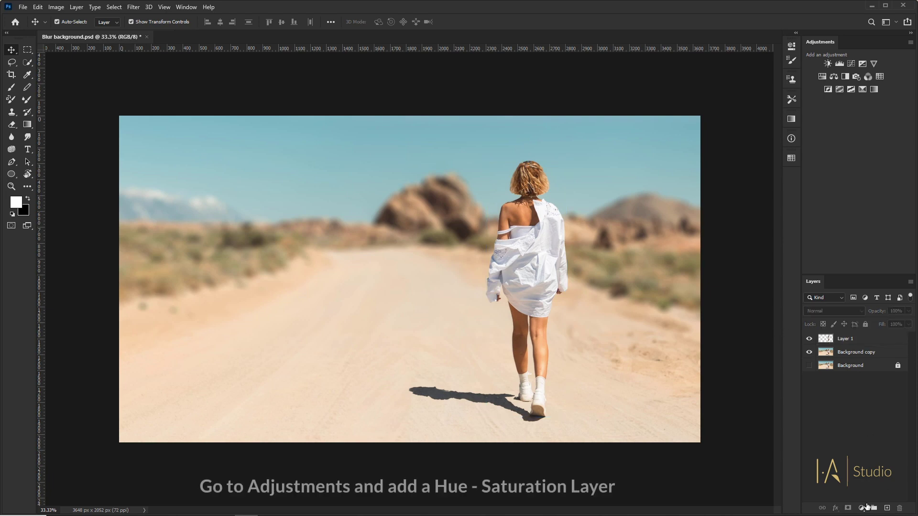
Add a Hue/Saturation adjustment layer with slightly lowered saturation for a muted look
left_click(861, 508)
left_click(887, 414)
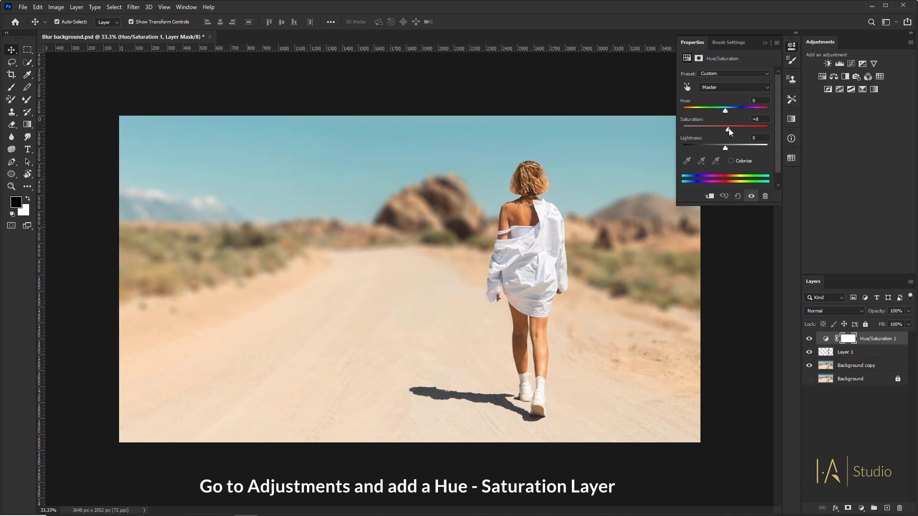
left_click_drag(727, 128, 714, 127)
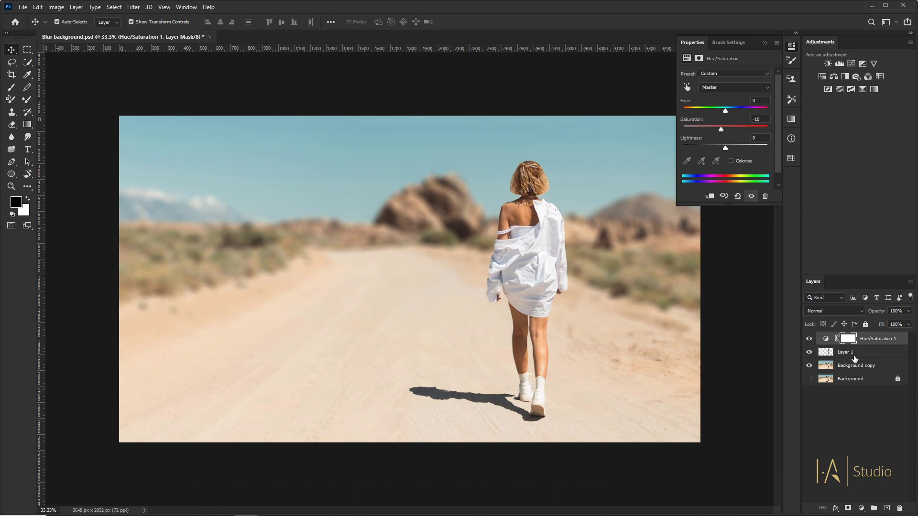
left_click(870, 406)
left_click(861, 507)
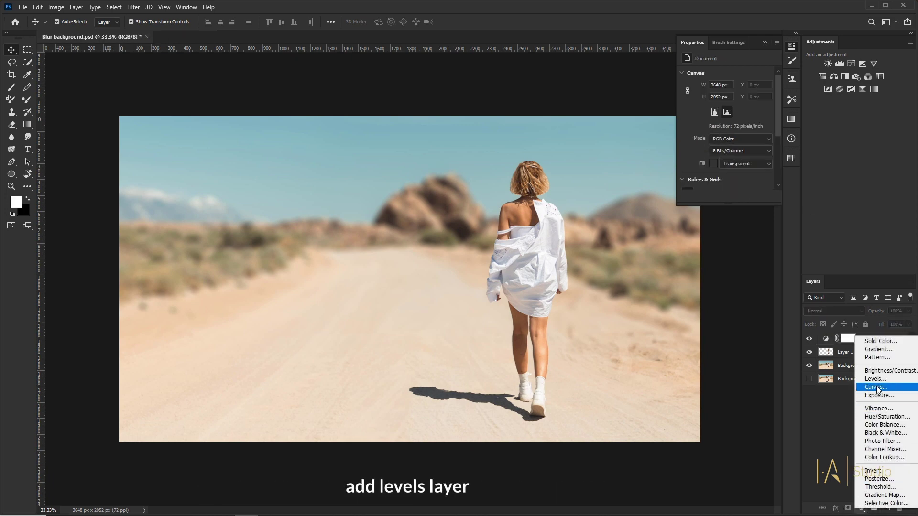
Add a Levels adjustment layer with input levels 29 and 240
left_click(878, 379)
left_click_drag(696, 143, 705, 145)
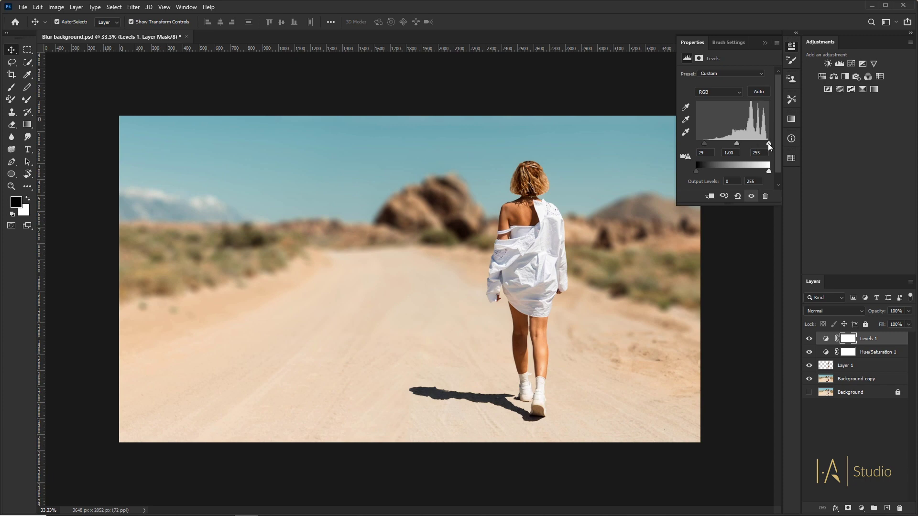
left_click_drag(768, 143, 764, 141)
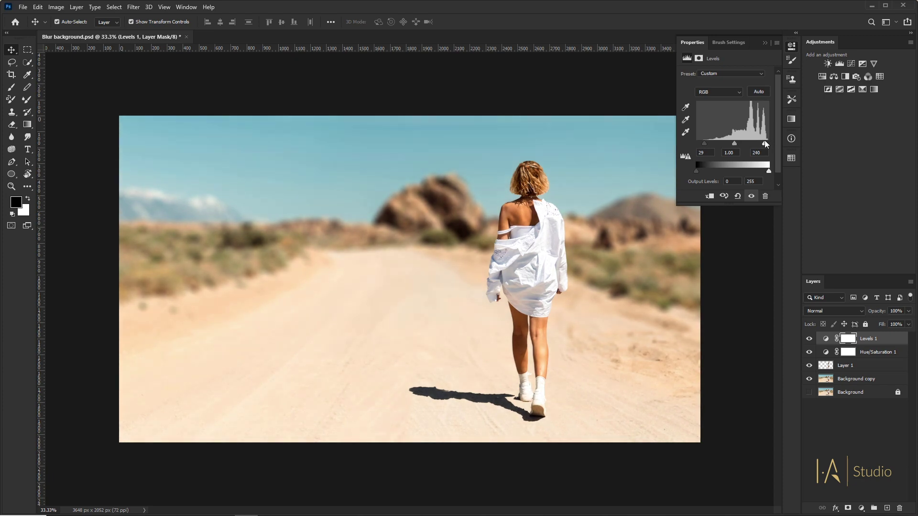
left_click(848, 339)
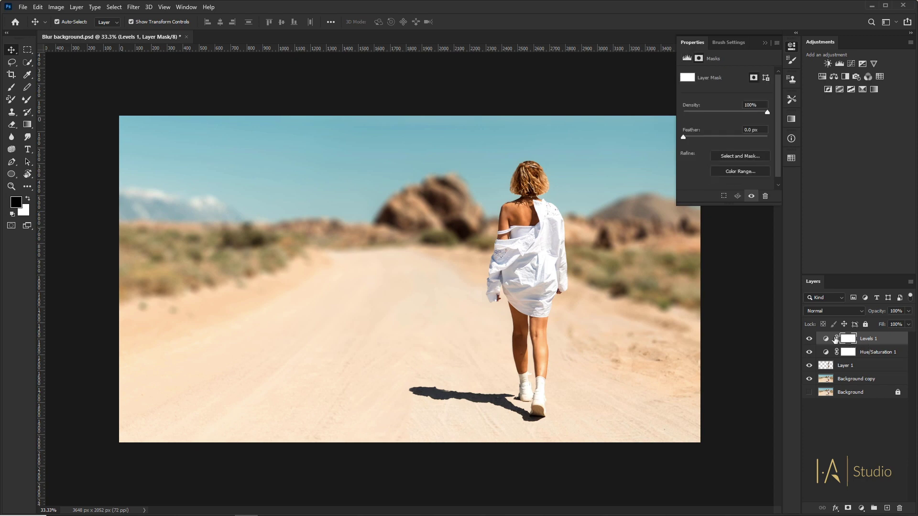
Load the woman's outline and brush black over her on the Levels and Hue/Saturation masks
key("b")
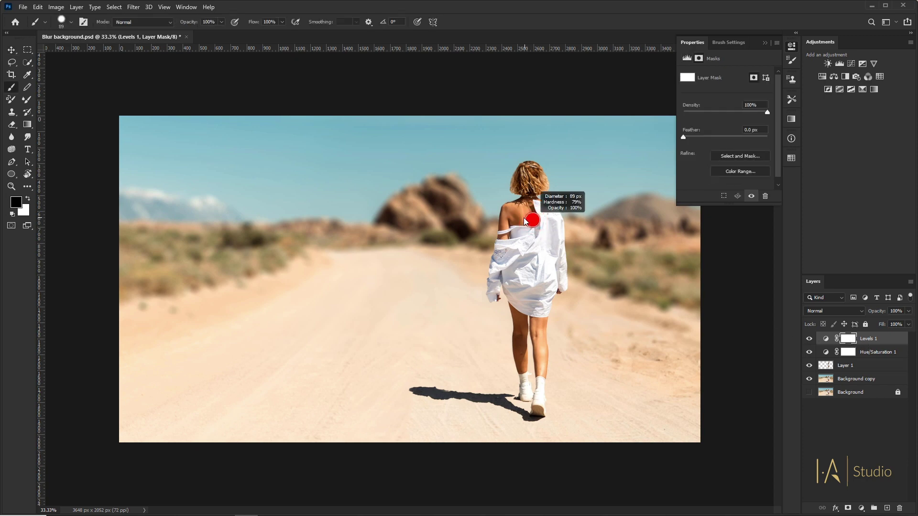
left_click_drag(528, 222, 506, 222)
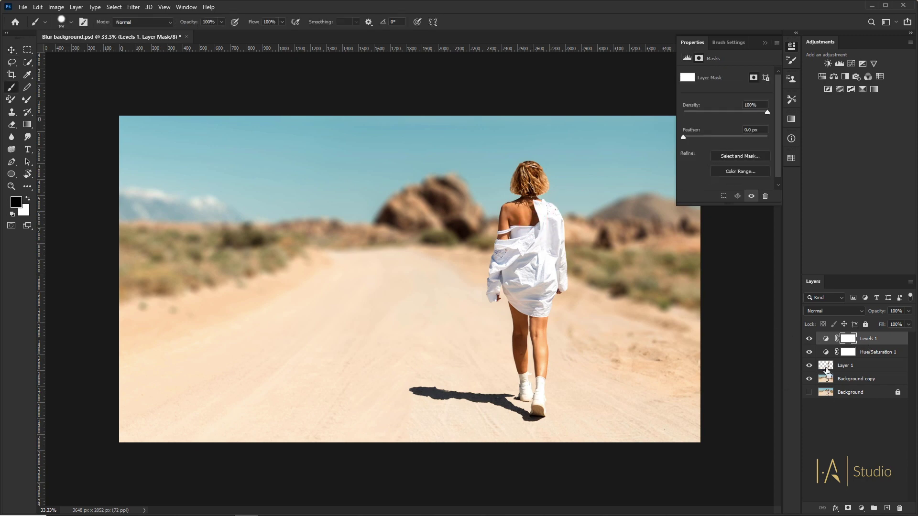
left_click(827, 368, "ctrl")
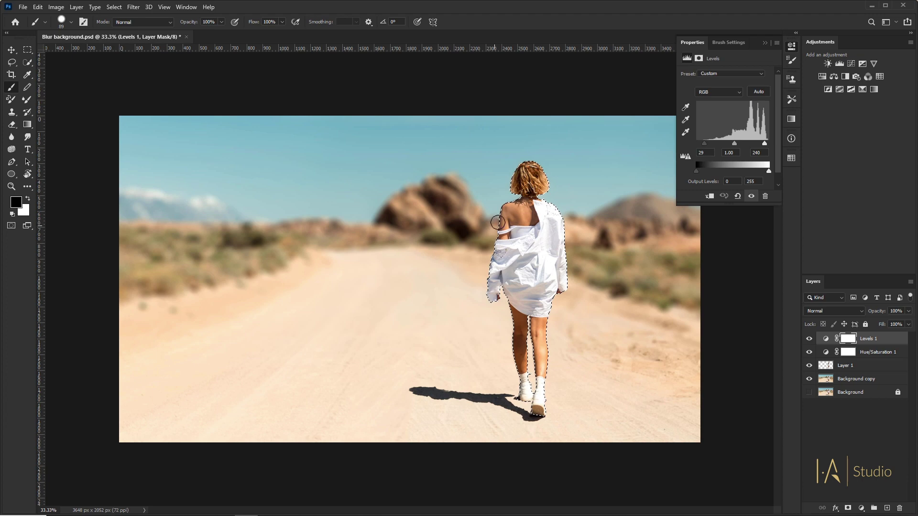
left_click_drag(527, 203, 507, 202)
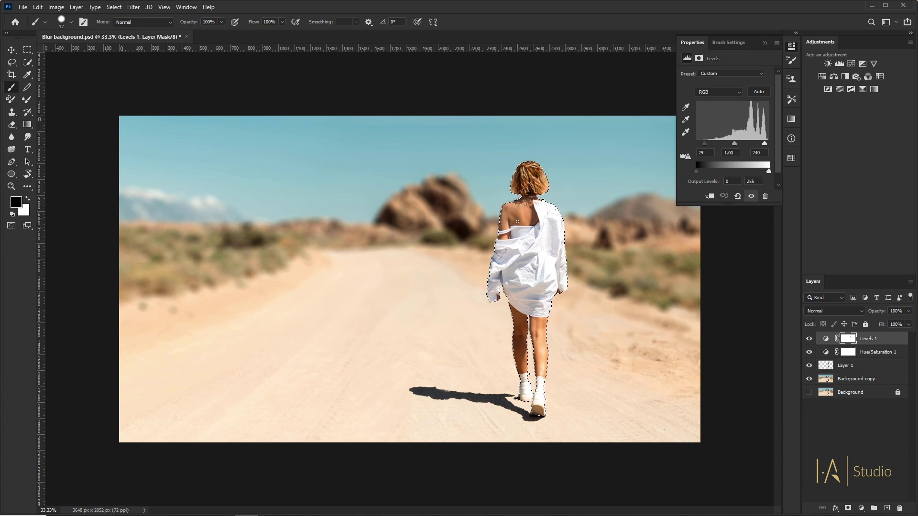
left_click_drag(529, 311, 545, 311)
left_click_drag(506, 348, 542, 356)
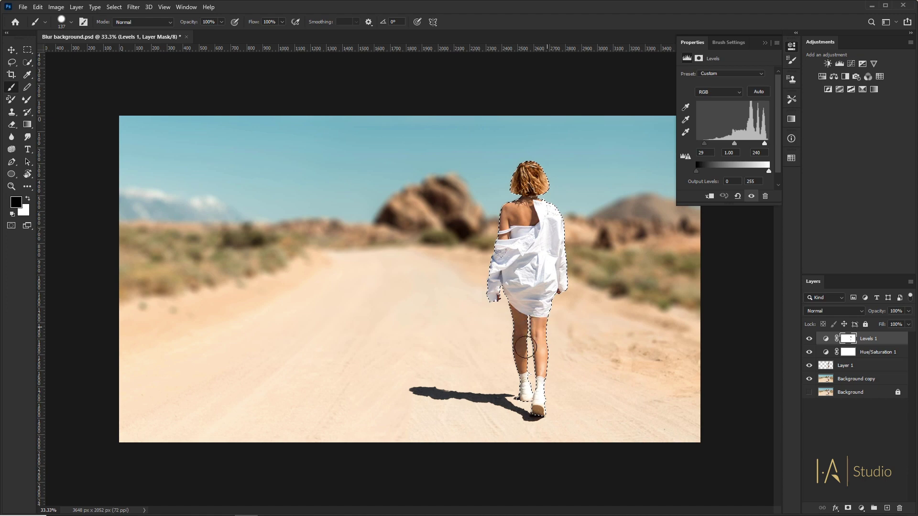
left_click(848, 353)
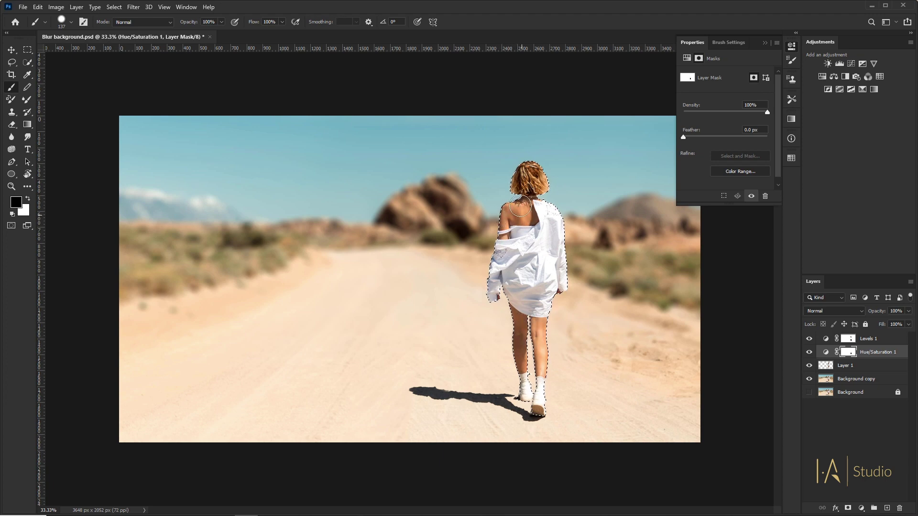
left_click_drag(509, 211, 497, 220)
Fine-tune Levels to 32, 0.95 and 240, then clear the selection around the woman
left_click(870, 340)
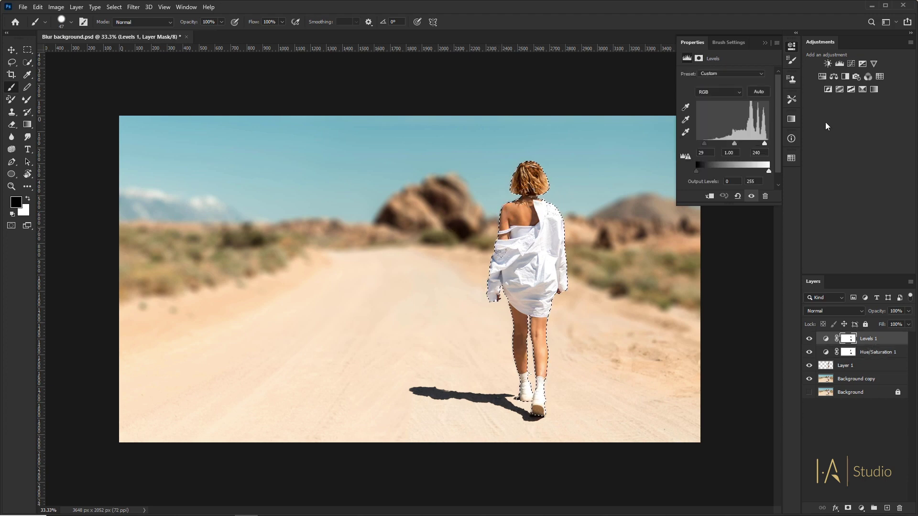
left_click_drag(706, 143, 710, 142)
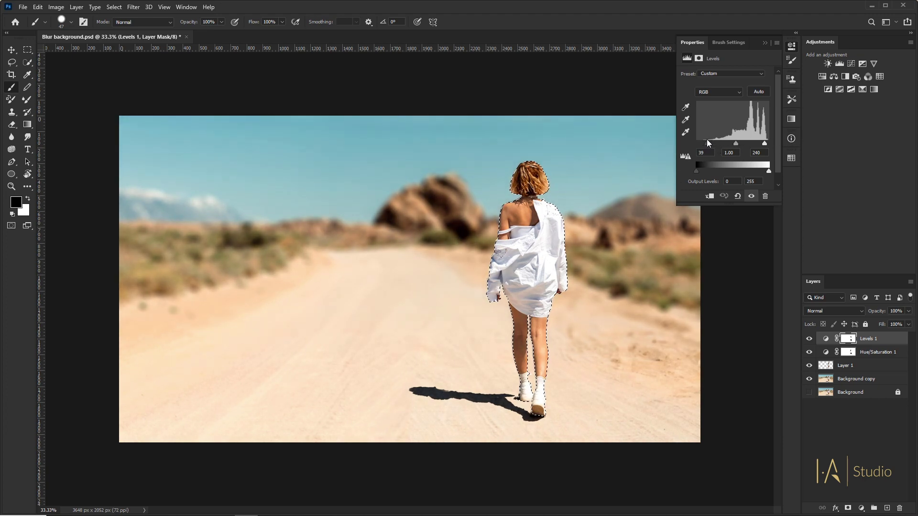
left_click_drag(735, 143, 737, 144)
key("x")
left_click(867, 341)
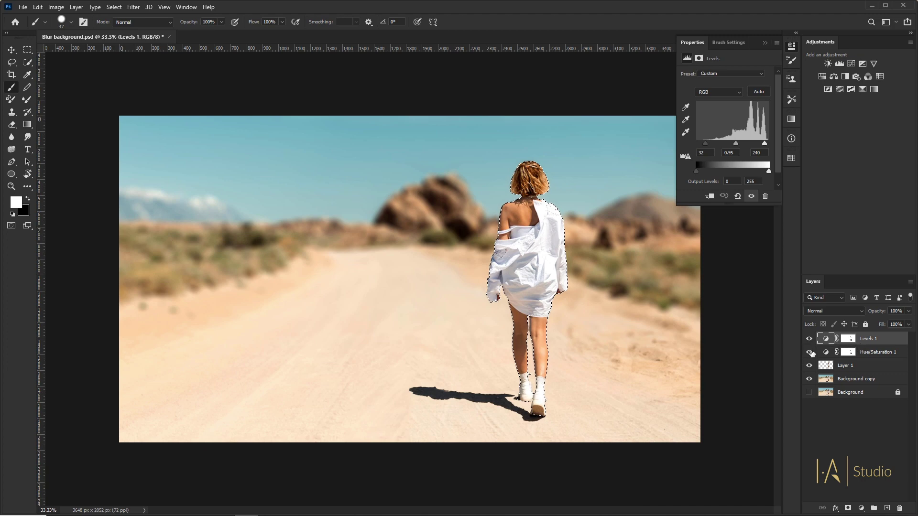
left_click(826, 366)
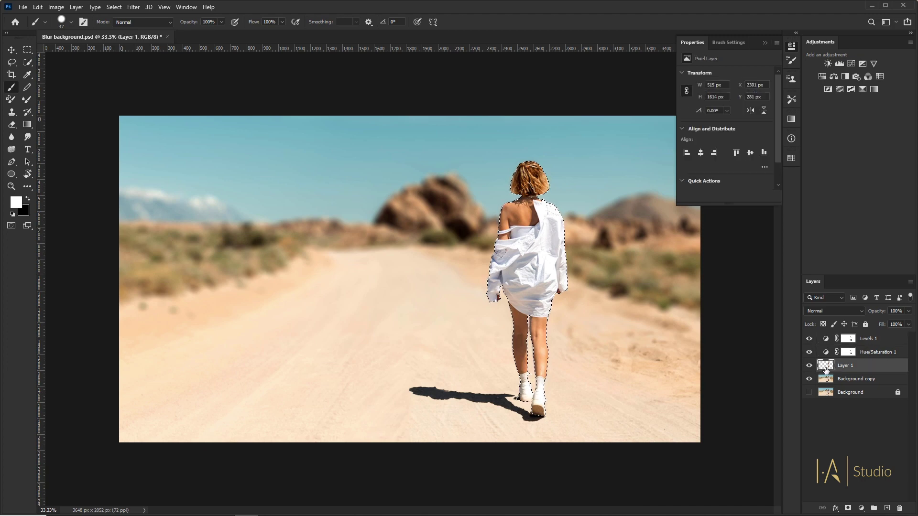
key("ctrl+d")
key("v")
left_click(721, 300)
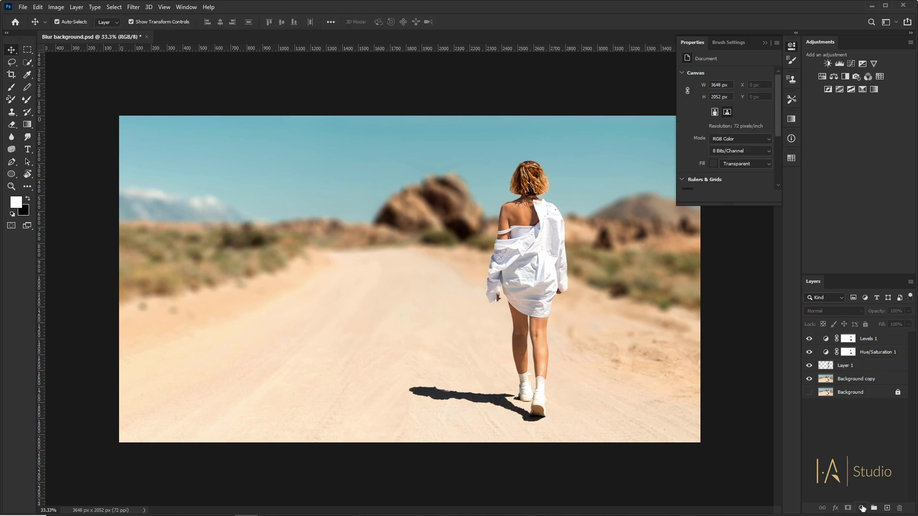
Add a Curves adjustment layer using Auto correction for more contrast
left_click(863, 508)
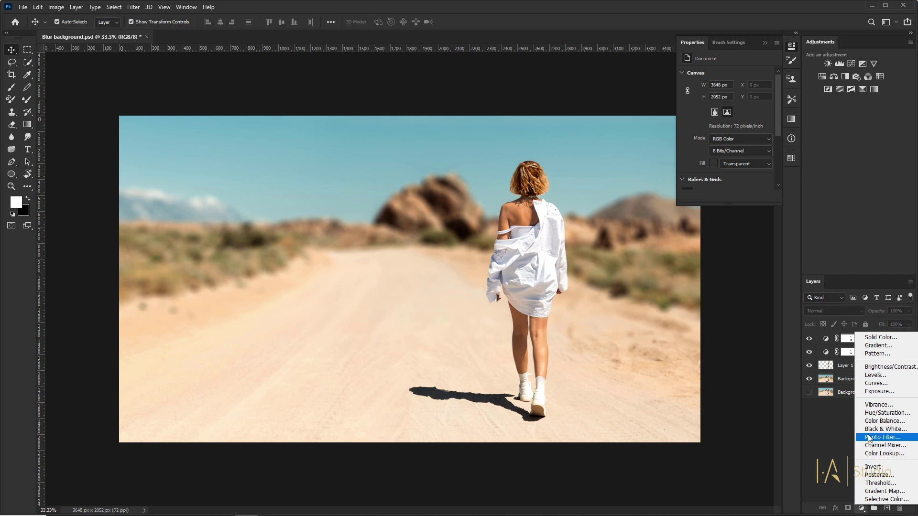
left_click(877, 383)
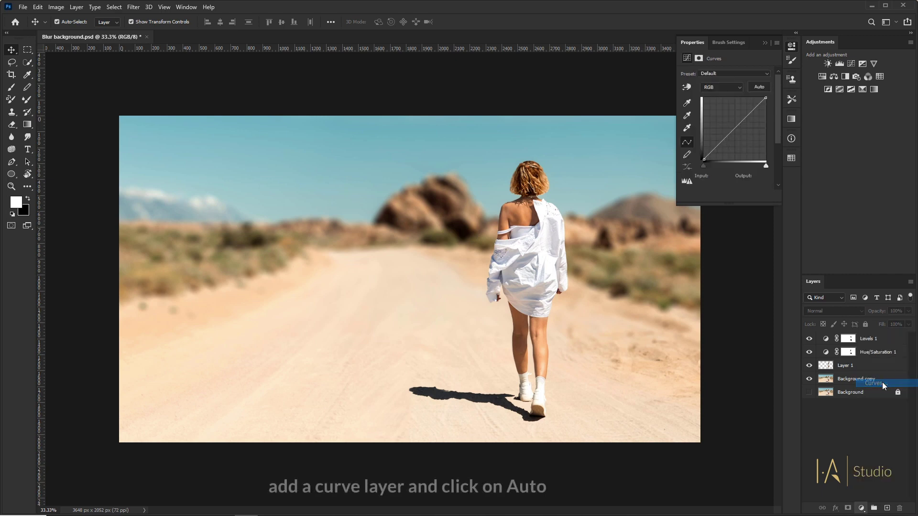
left_click(755, 87)
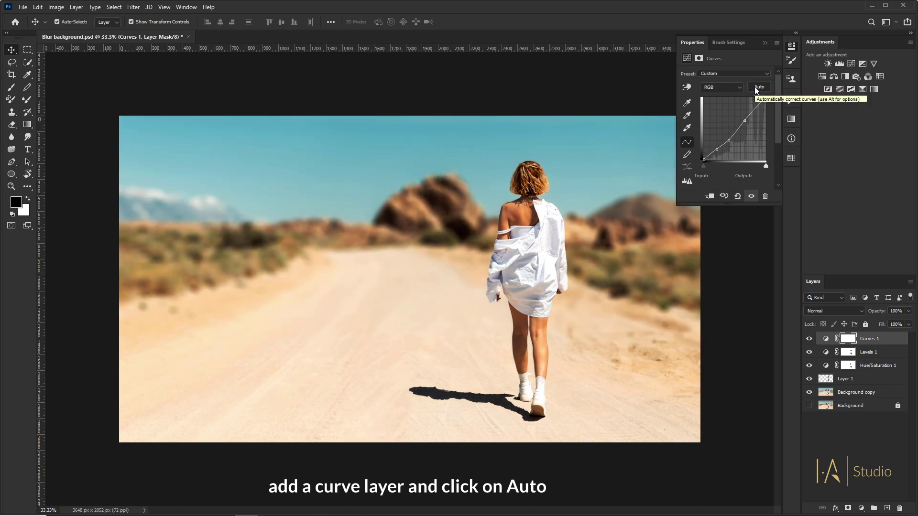
Load the woman's outline from Layer 1 and brush over her on the Curves mask
left_click(827, 380, "ctrl")
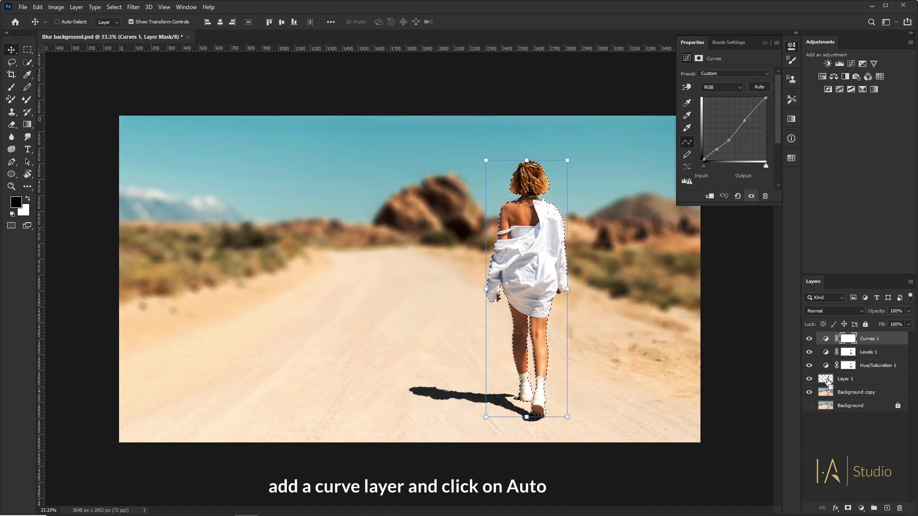
key("b")
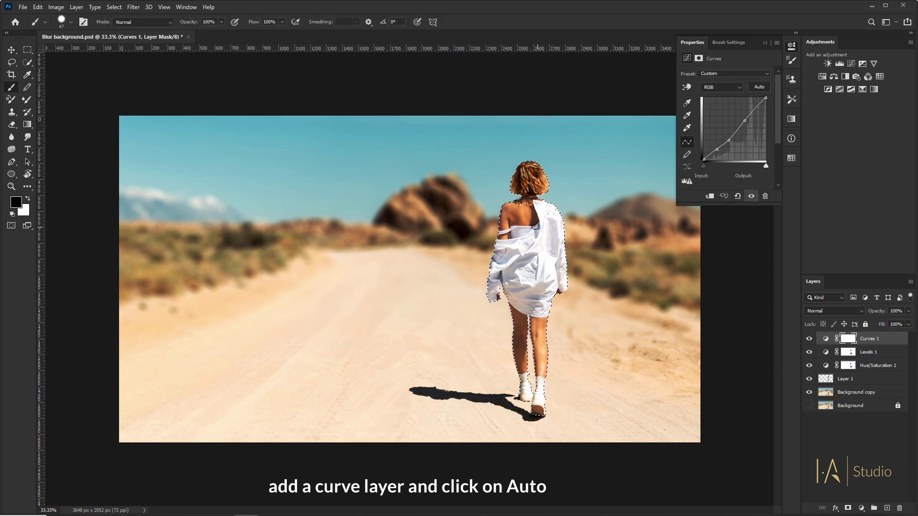
left_click_drag(523, 221, 535, 221)
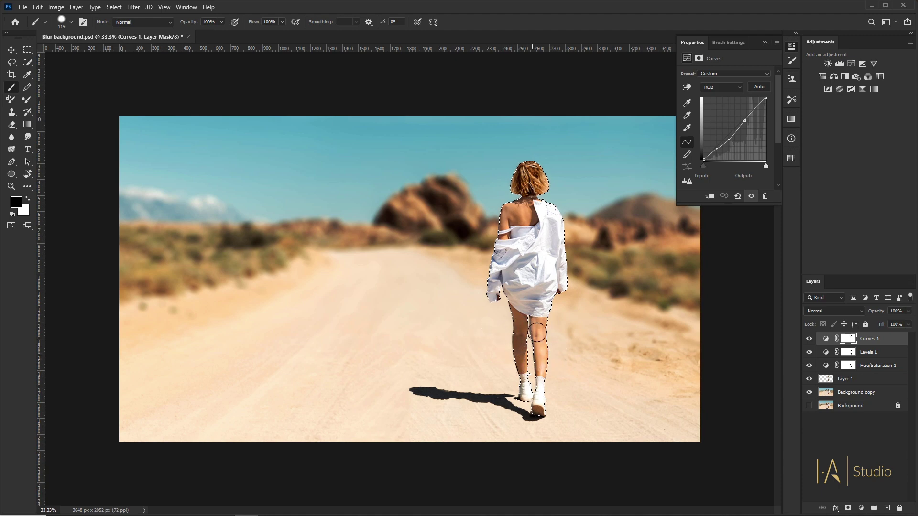
key("bracketright")
key("bracketright")
key("bracketright")
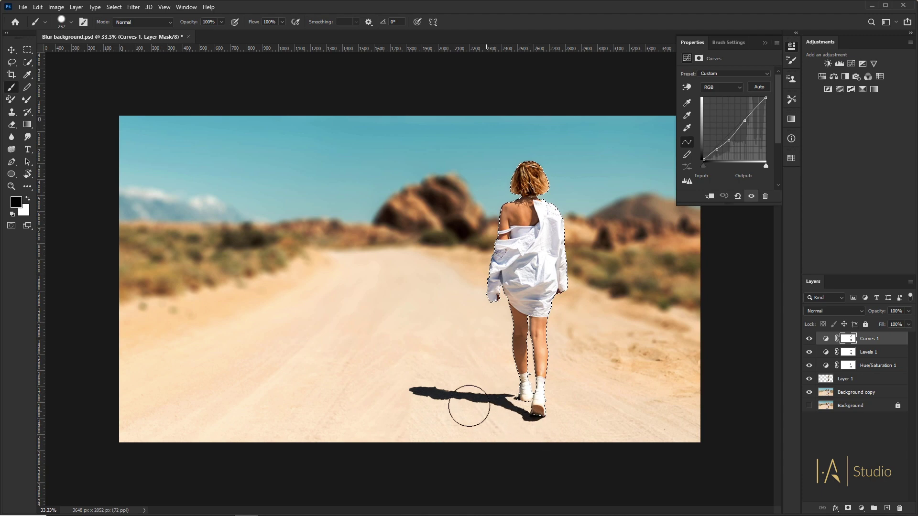
left_click(849, 352)
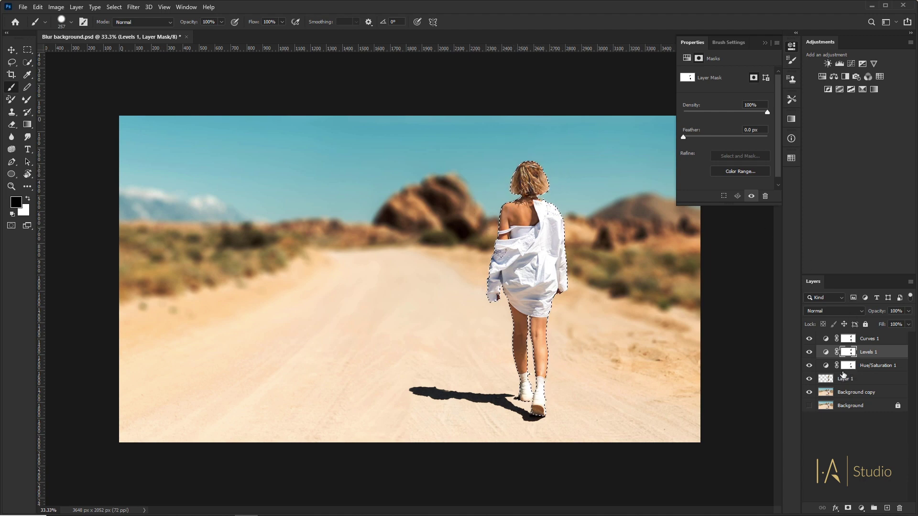
Brush over the woman on the Hue/Saturation mask, then deselect and make white the foreground colour
left_click(849, 366)
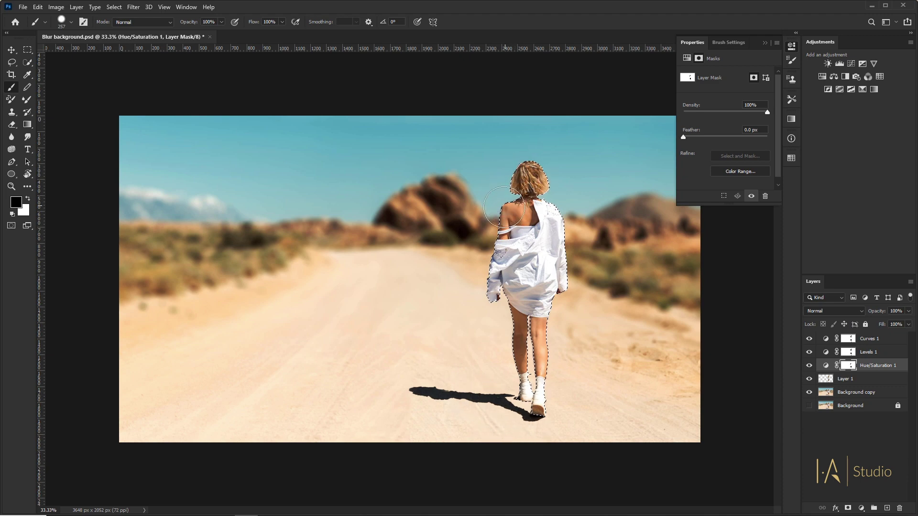
left_click_drag(506, 205, 493, 204)
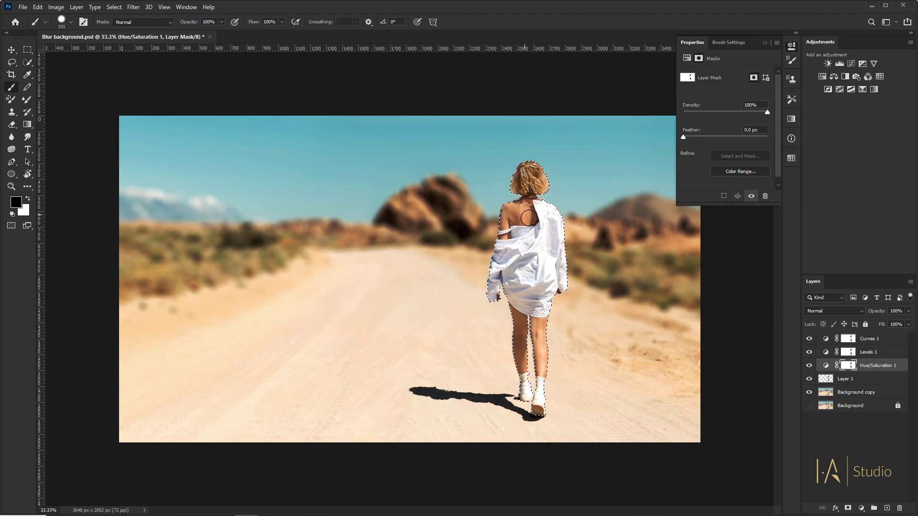
left_click_drag(546, 329, 561, 330)
key("v")
left_click(719, 288)
key("x")
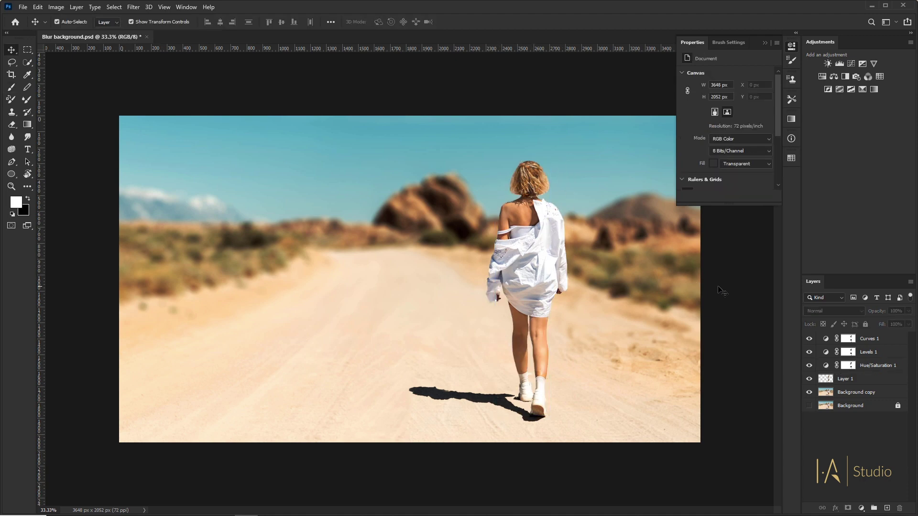
On a new Layer 2 within the woman's outline, paint white over her shoulders and legs
left_click(856, 381)
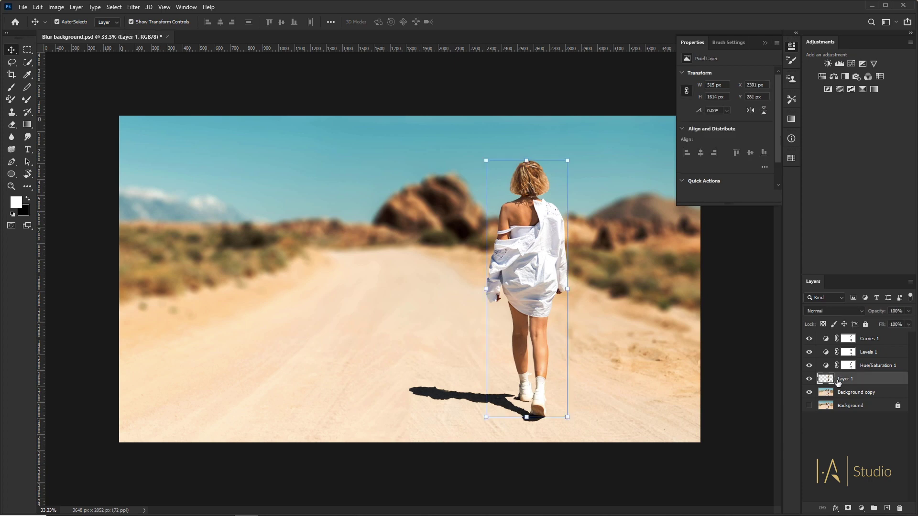
left_click(887, 508)
key("b")
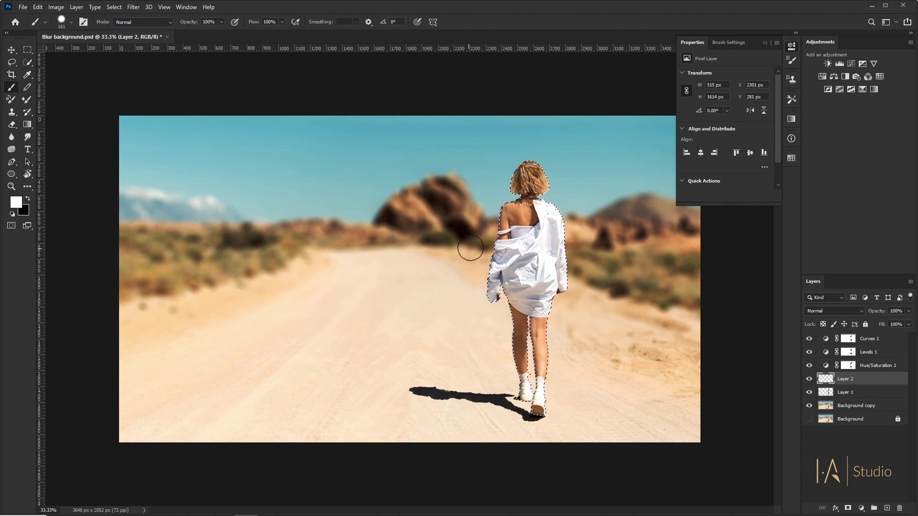
left_click_drag(506, 206, 522, 214)
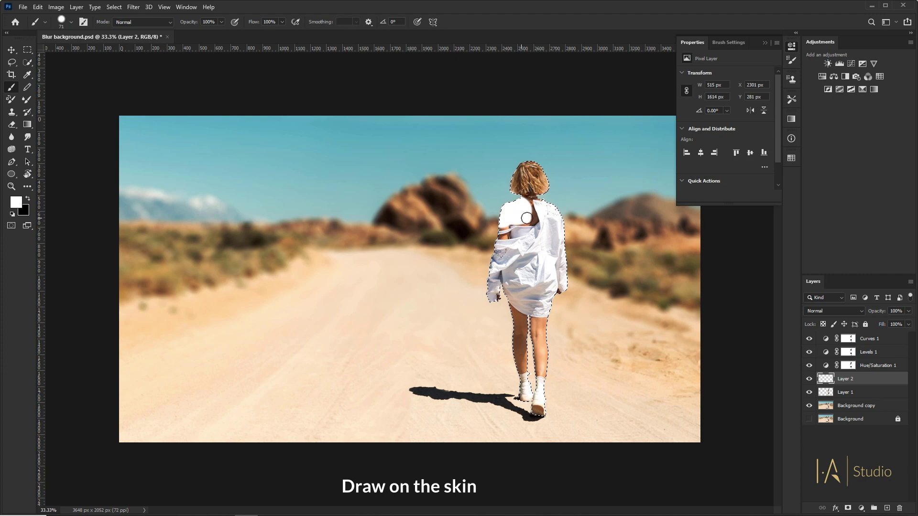
mouse_move(510, 214)
left_mouse_down()
mouse_move(495, 225)
mouse_move(529, 221)
left_mouse_up()
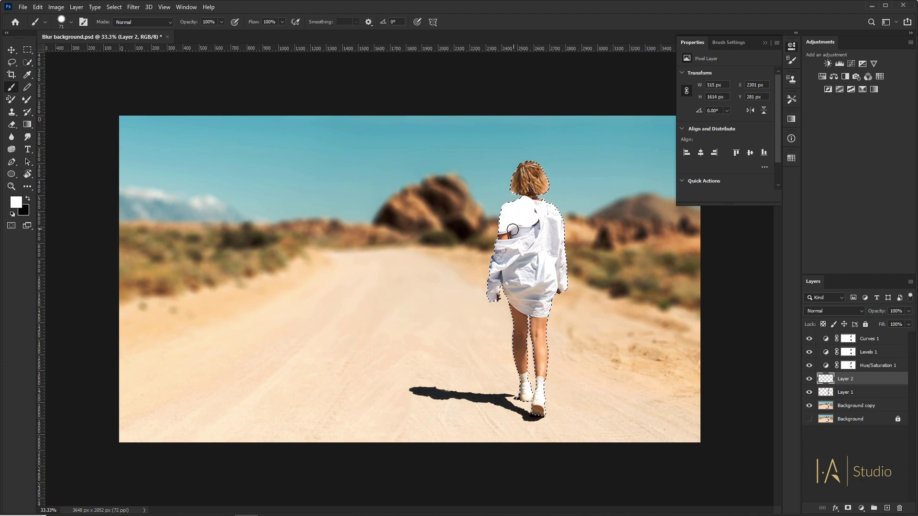
key("bracketleft")
key("bracketleft")
key("bracketleft")
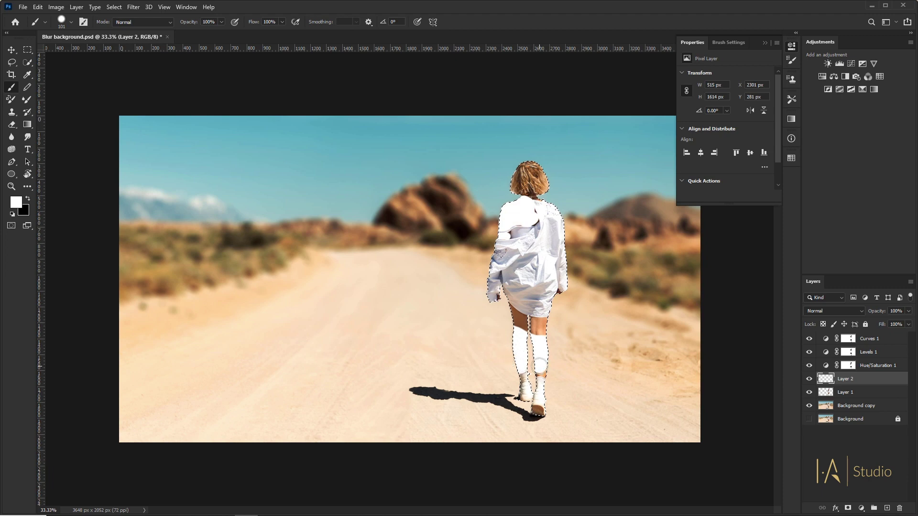
left_click_drag(546, 363, 536, 373)
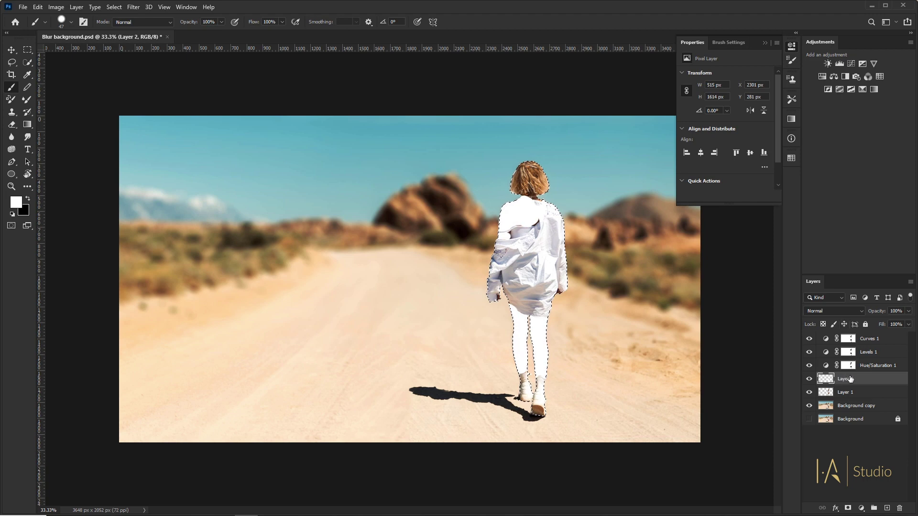
left_click(856, 311)
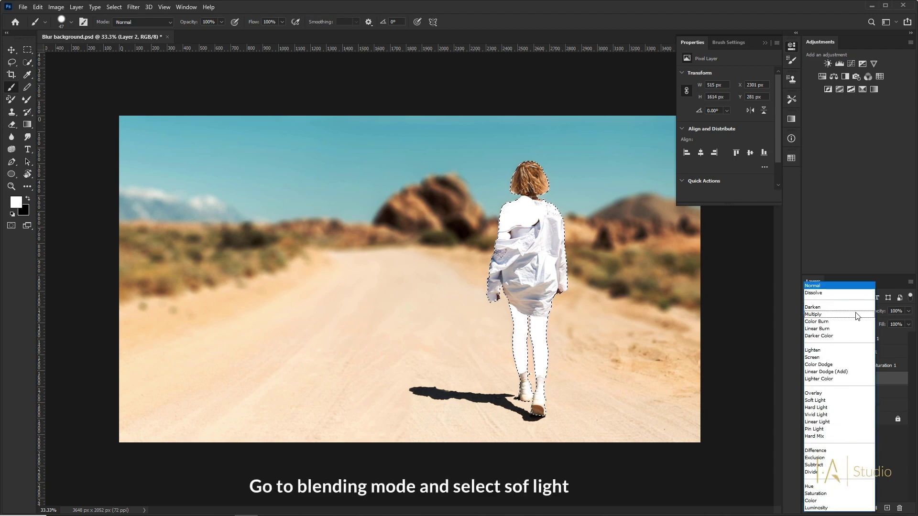
Blend Layer 2 in Soft Light mode at 28% opacity
left_click(850, 401)
left_click(908, 312)
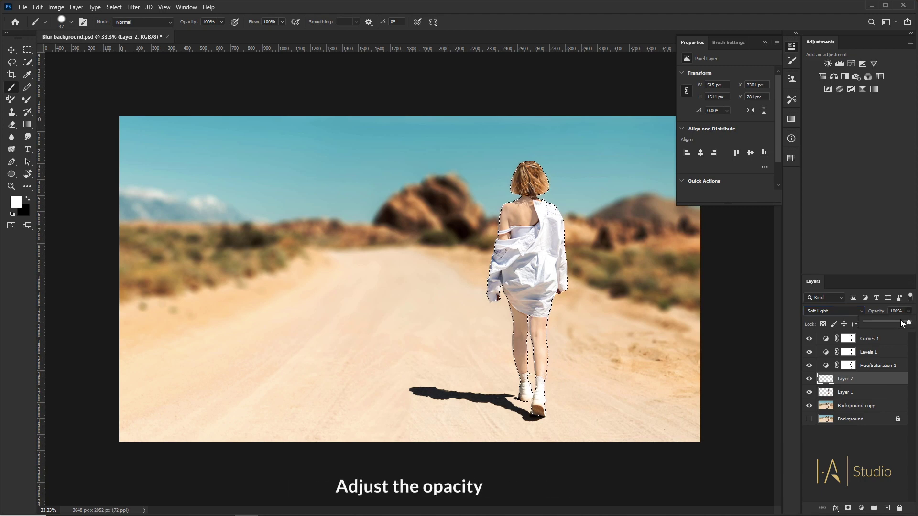
left_click_drag(876, 320, 865, 321)
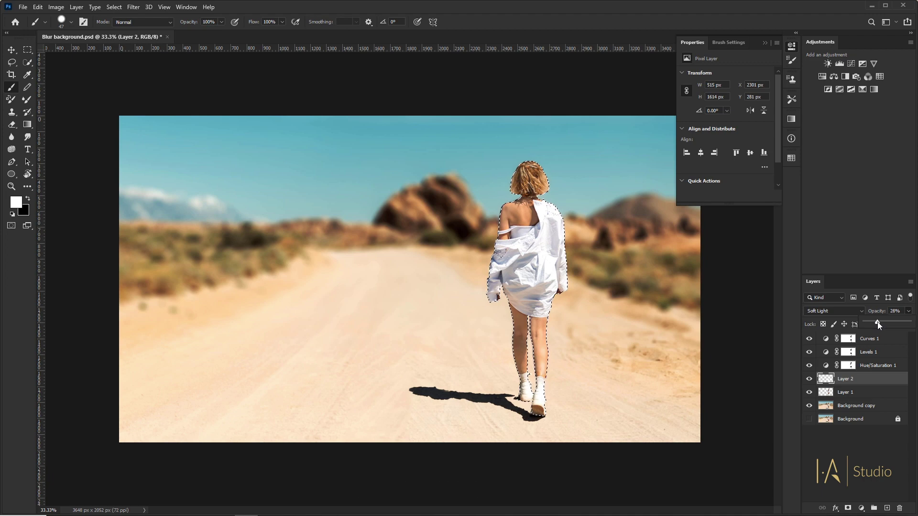
Switch to the Move tool, clear the selection around the woman, deselect Layer 2, and close Properties
left_click(12, 49)
key("ctrl+d")
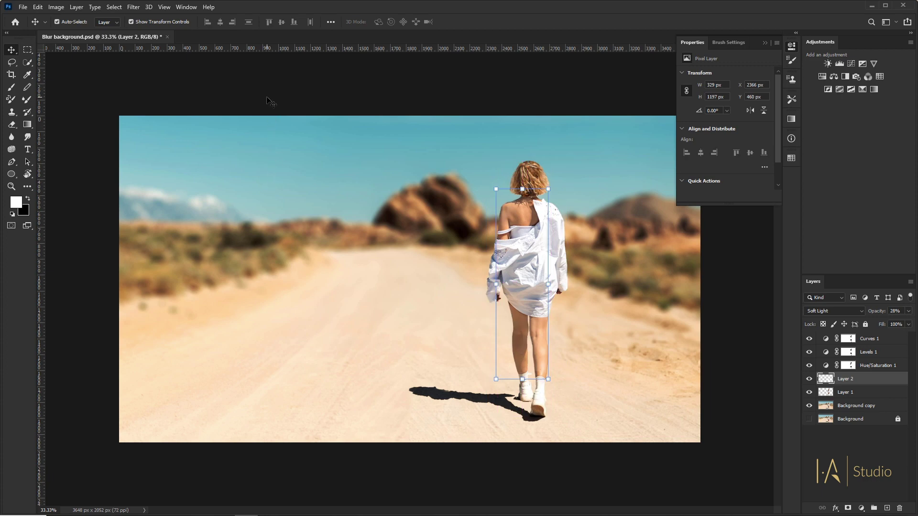
left_click(271, 100)
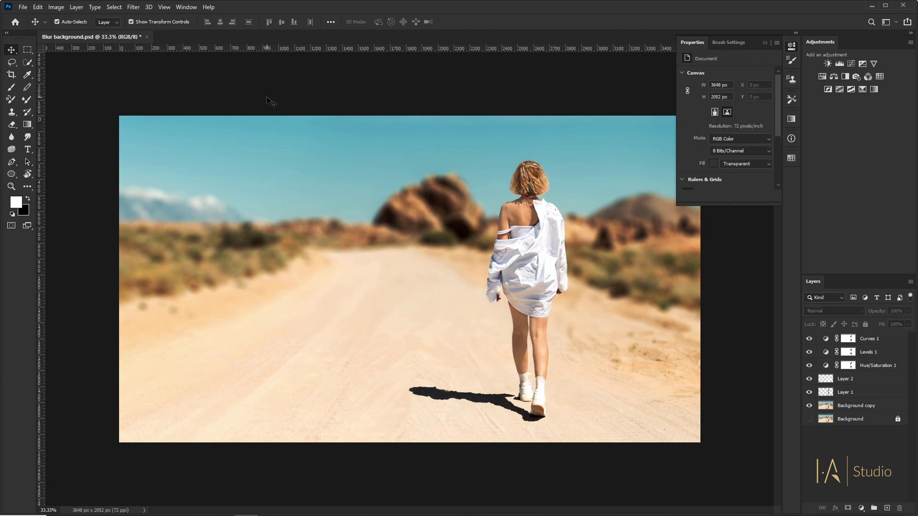
left_click(767, 43)
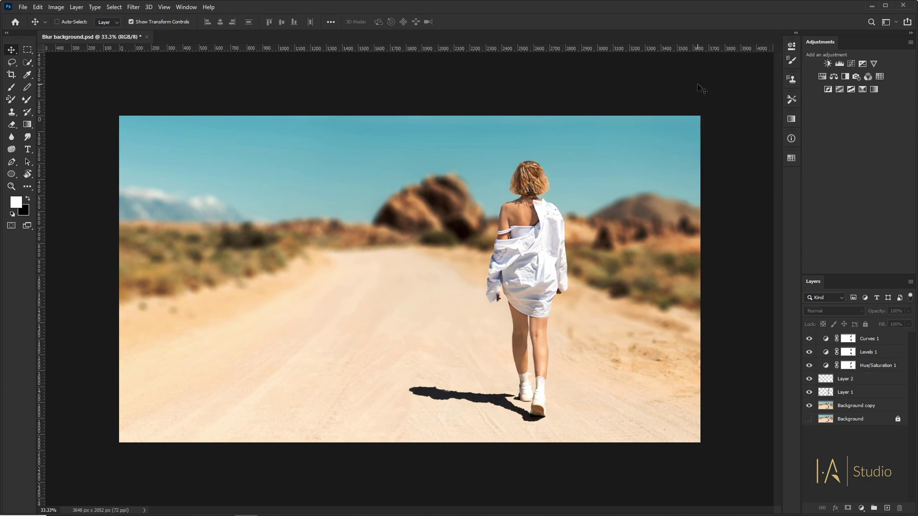
Fit the image to the window and group the layers from Curves 1 to Background copy into Group 1
key("ctrl+0")
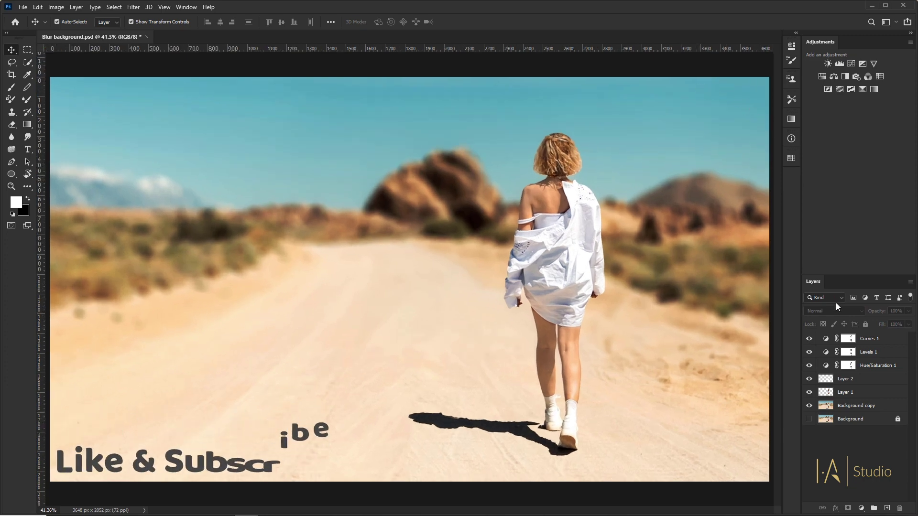
left_click(876, 340)
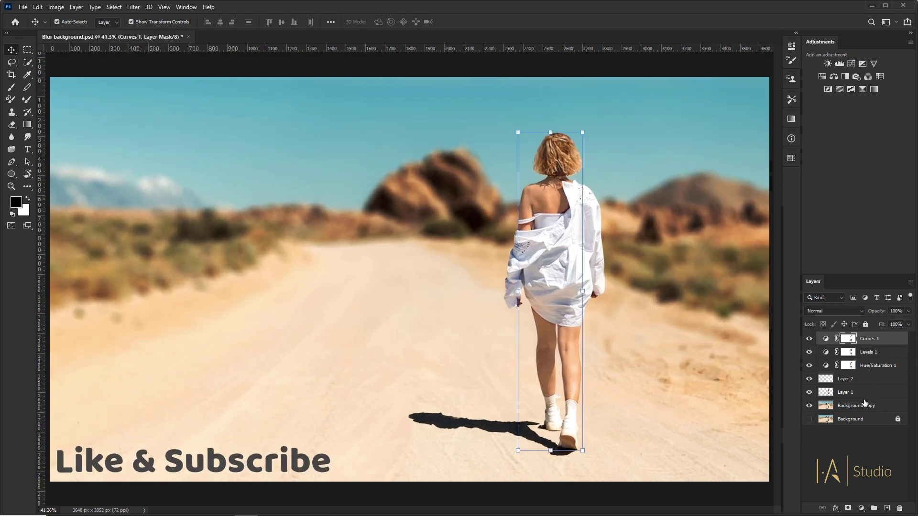
left_click(861, 407, "shift")
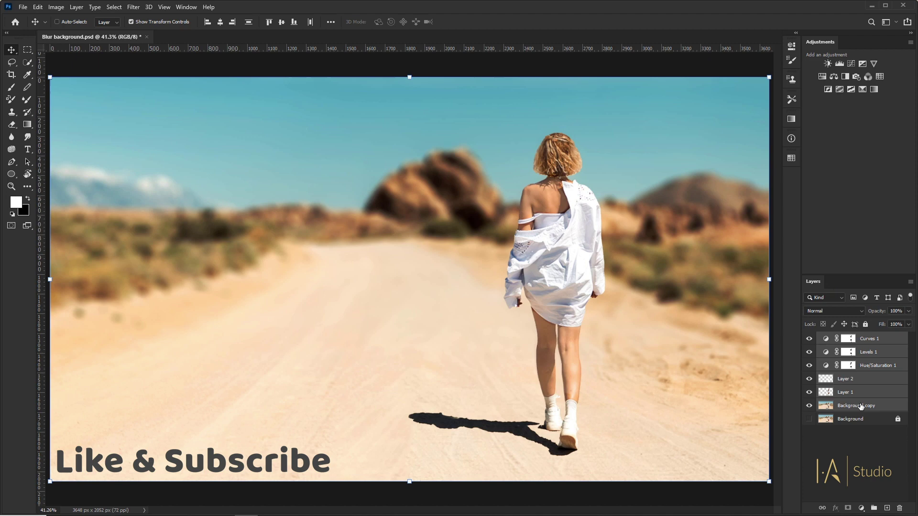
key("ctrl+g")
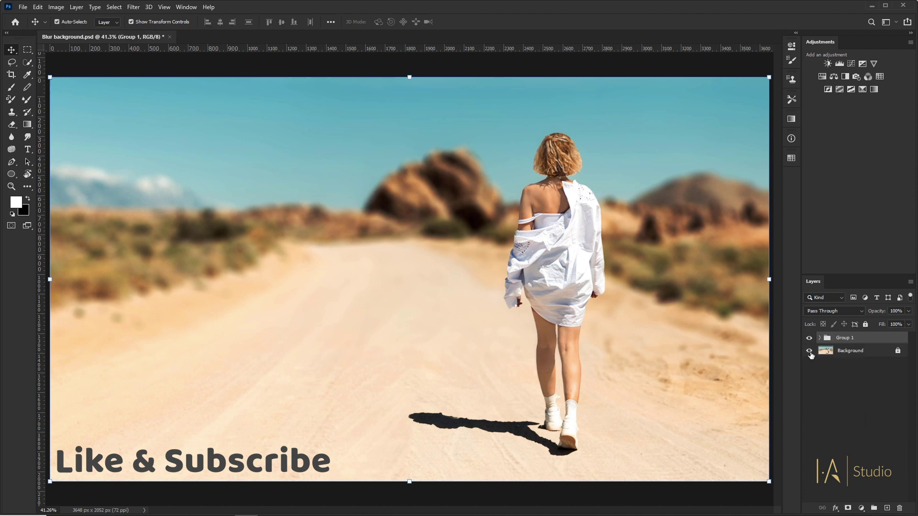
Toggle Group 1's visibility to compare against the original photo, leaving it hidden
left_click(809, 340)
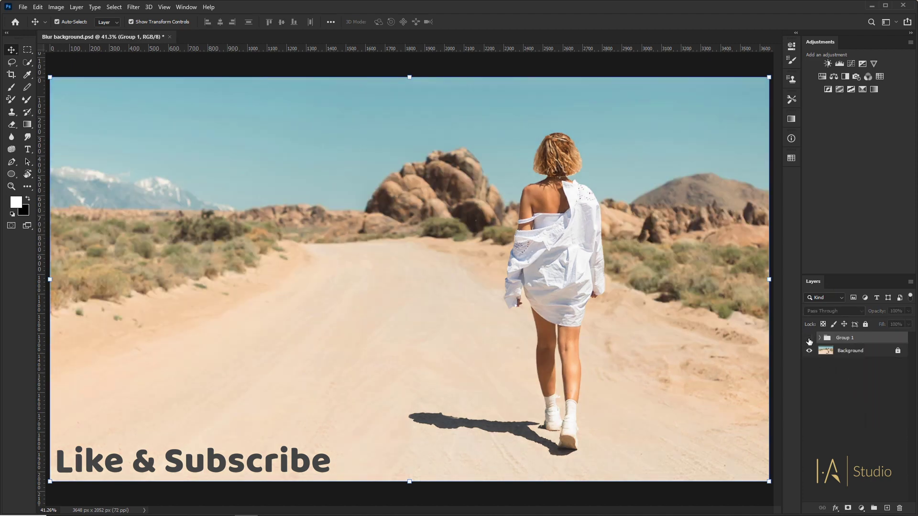
left_click(809, 340)
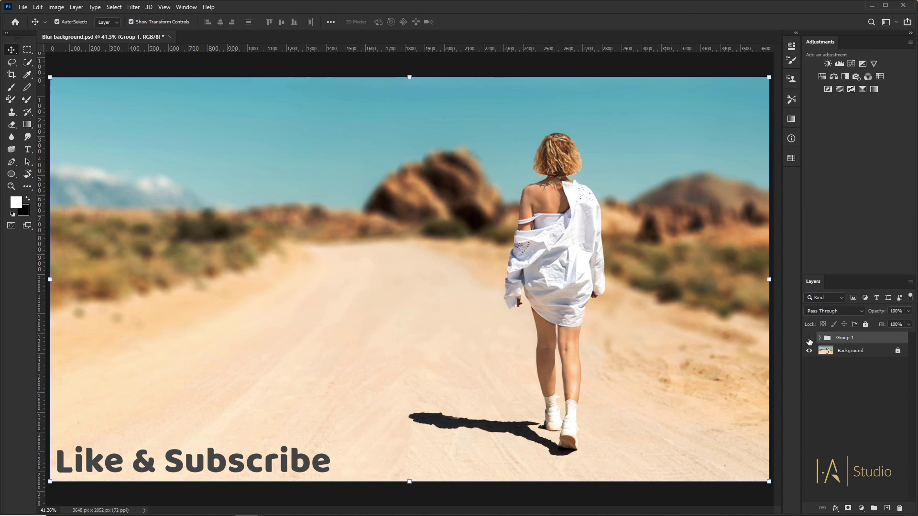
left_click(809, 340)
left_click(810, 340)
left_click(809, 340)
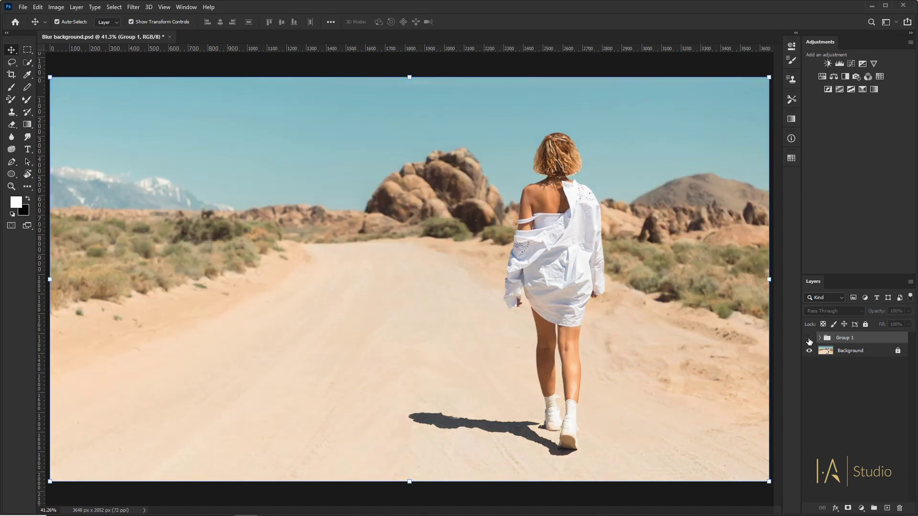